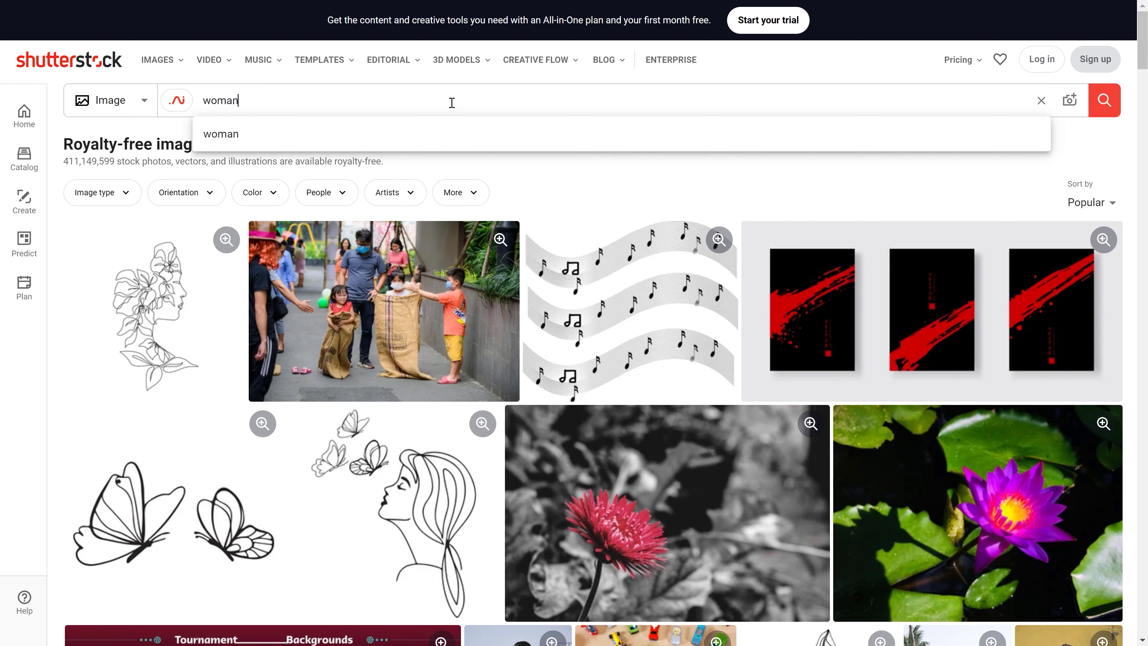
Step: Search 'woman sunset' and show all related keywords for the hiker woman image
{"action": "key", "text": "Return"}
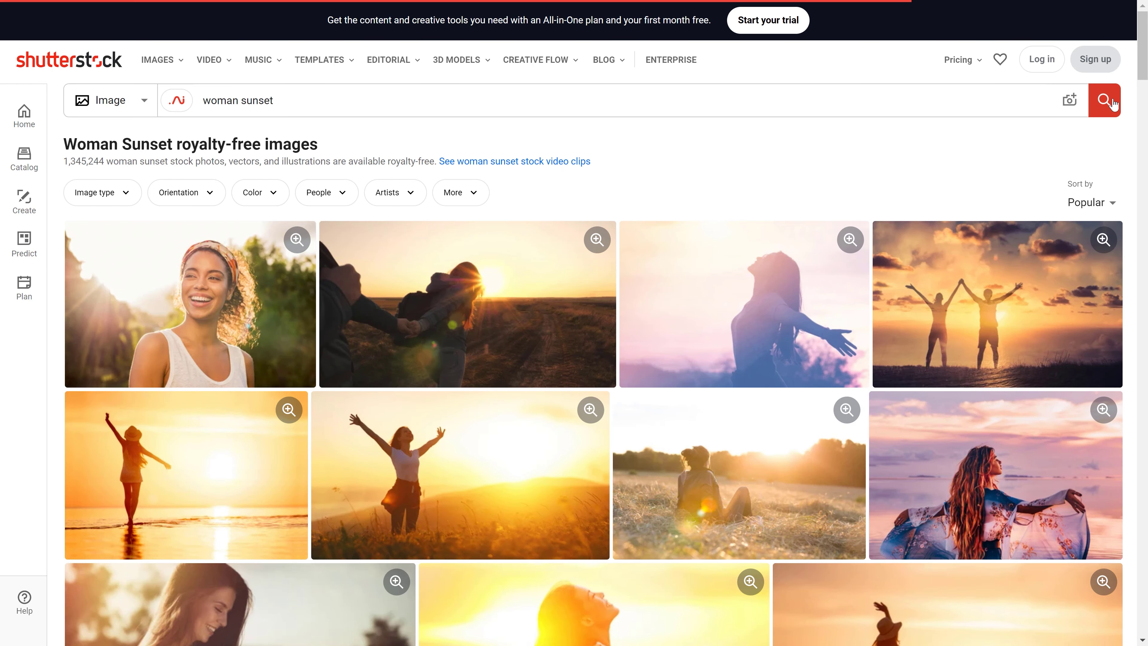
{"action": "scroll", "coordinate": [1045, 149], "scroll_direction": "down", "scroll_amount": 15}
{"action": "scroll", "coordinate": [1057, 235], "scroll_direction": "down", "scroll_amount": 6}
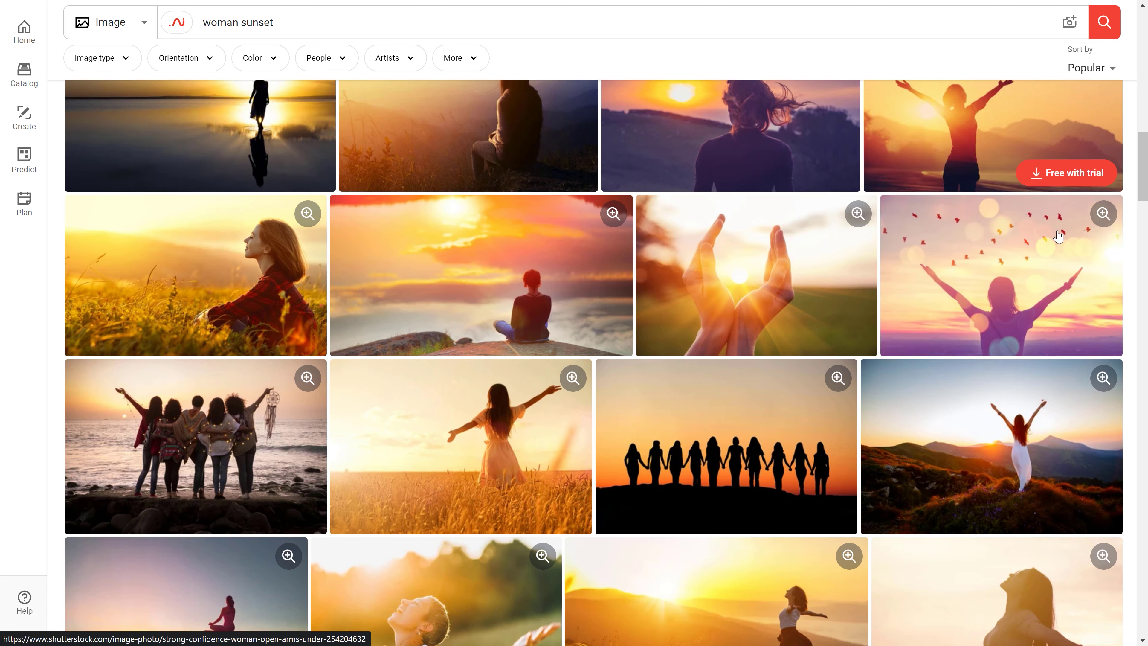
{"action": "left_click", "coordinate": [1009, 450]}
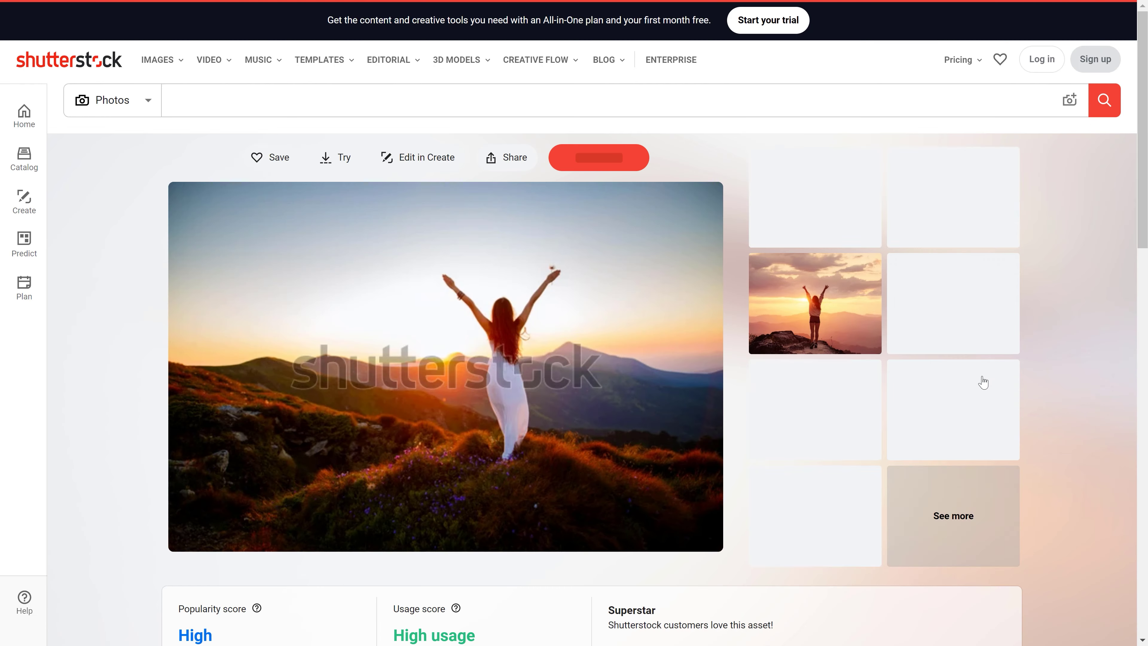
{"action": "scroll", "coordinate": [933, 405], "scroll_direction": "down", "scroll_amount": 14}
{"action": "scroll", "coordinate": [934, 410], "scroll_direction": "down", "scroll_amount": 20}
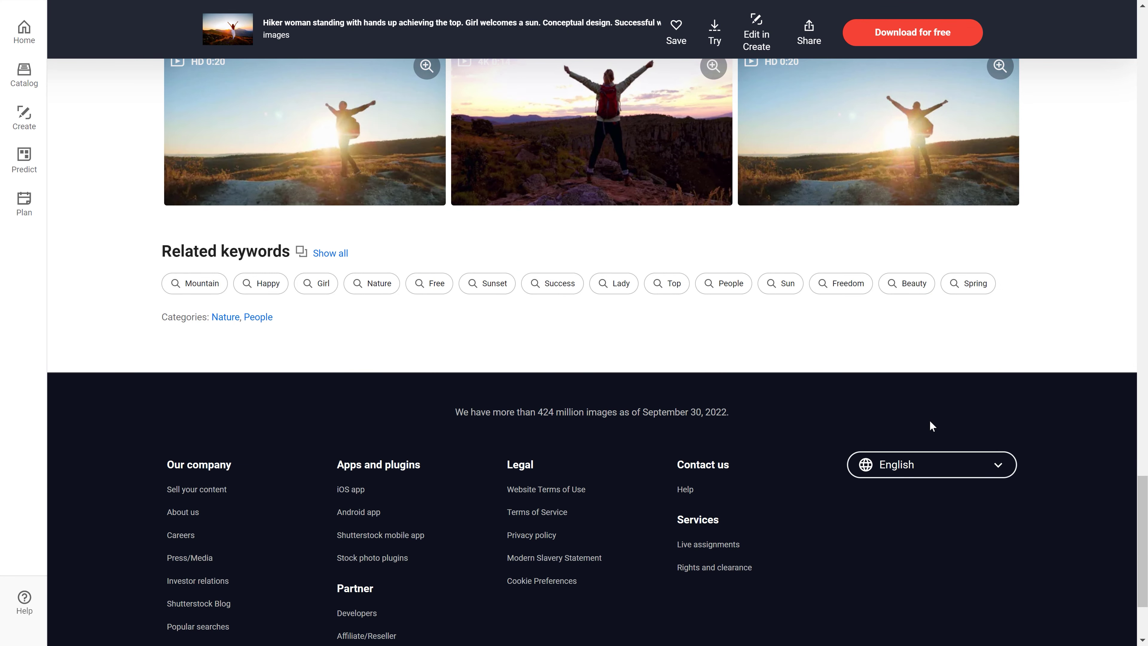
{"action": "left_click", "coordinate": [321, 254]}
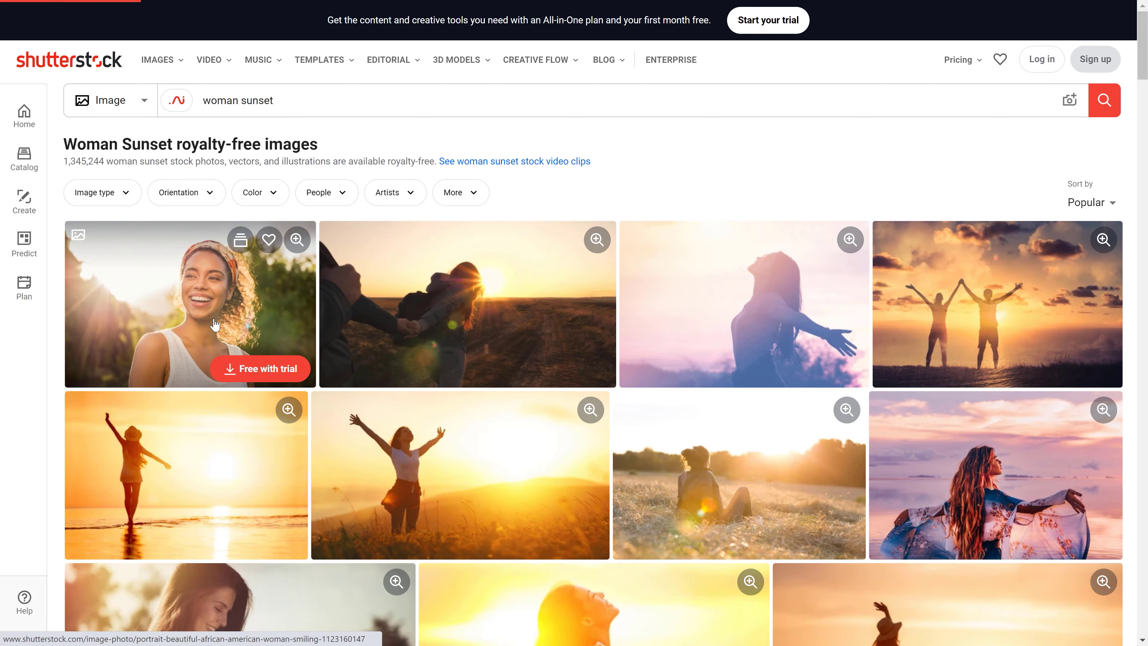
Step: Open the smiling woman portrait and expand its full related keywords list
{"action": "left_click", "coordinate": [296, 370]}
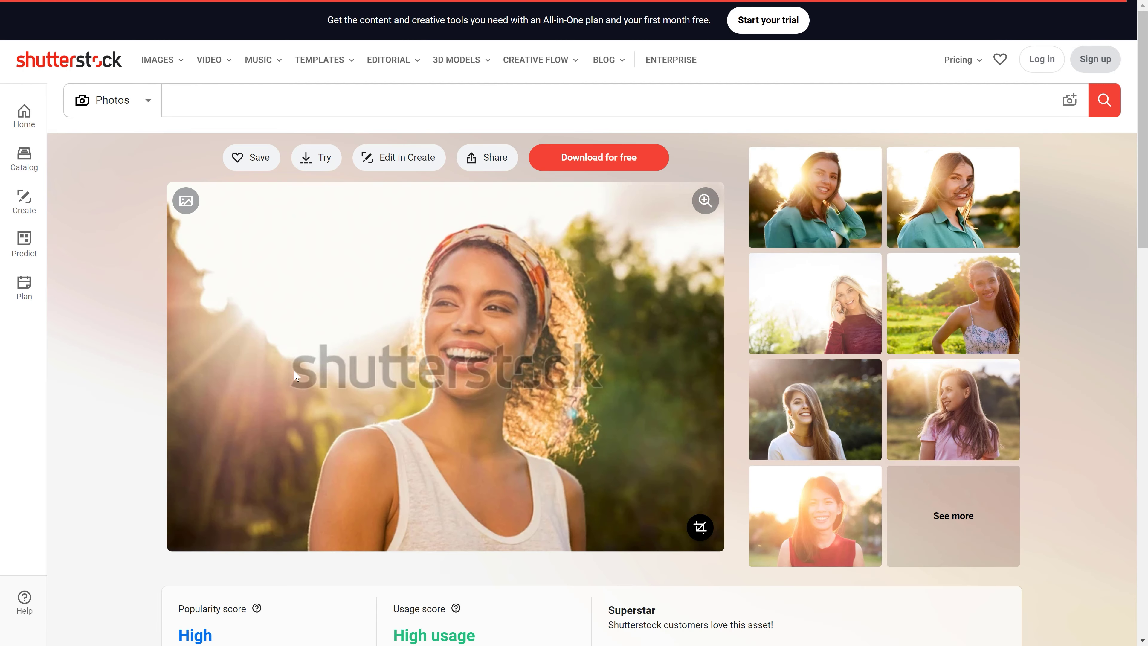
{"action": "scroll", "coordinate": [296, 370], "scroll_direction": "down", "scroll_amount": 10}
{"action": "scroll", "coordinate": [296, 371], "scroll_direction": "down", "scroll_amount": 15}
{"action": "left_click", "coordinate": [330, 118]}
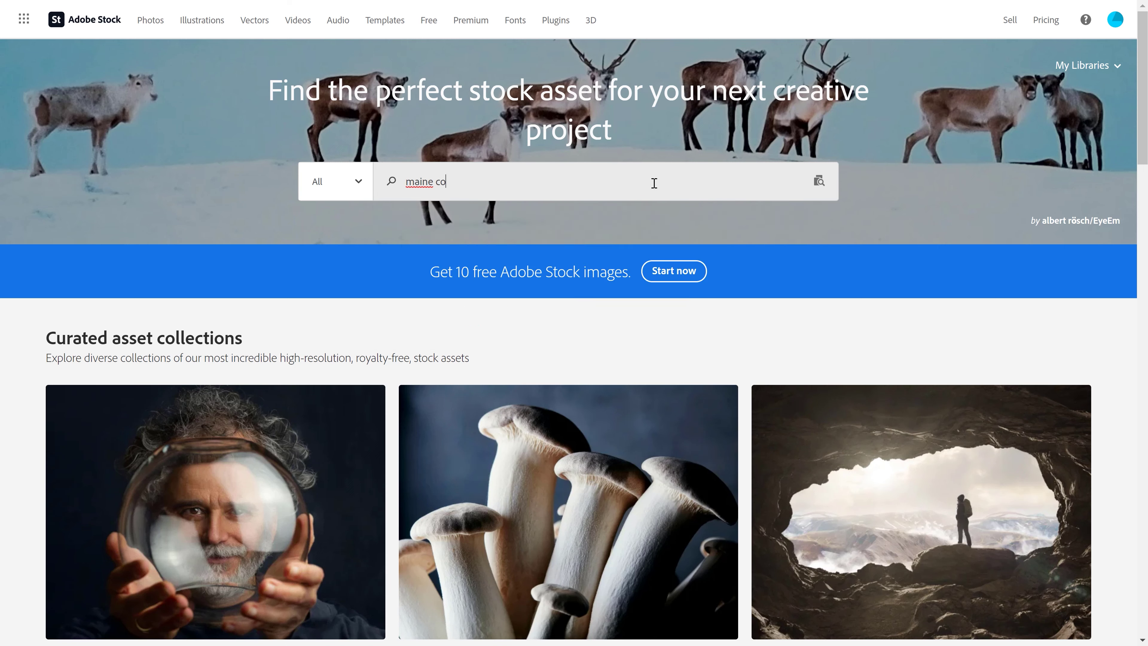
Step: Search 'maine coon cat' and open the calico cat's FILE # detail page
{"action": "type", "text": "on cat"}
{"action": "key", "text": "Return"}
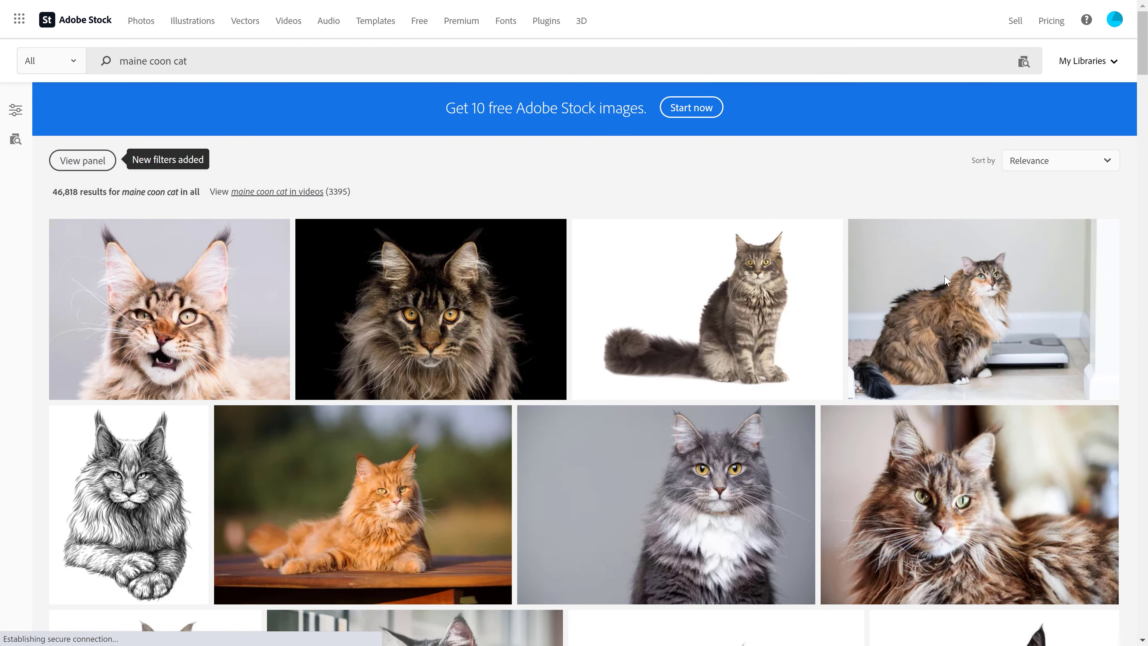
{"action": "left_click", "coordinate": [1027, 307]}
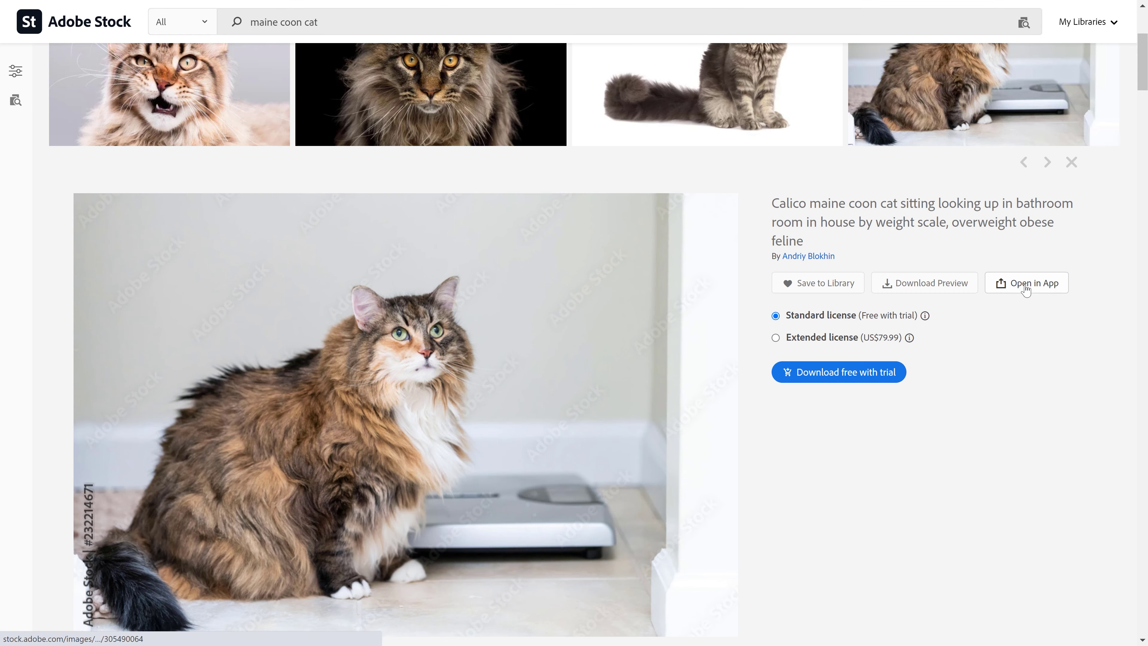
{"action": "scroll", "coordinate": [782, 436], "scroll_direction": "down", "scroll_amount": 5}
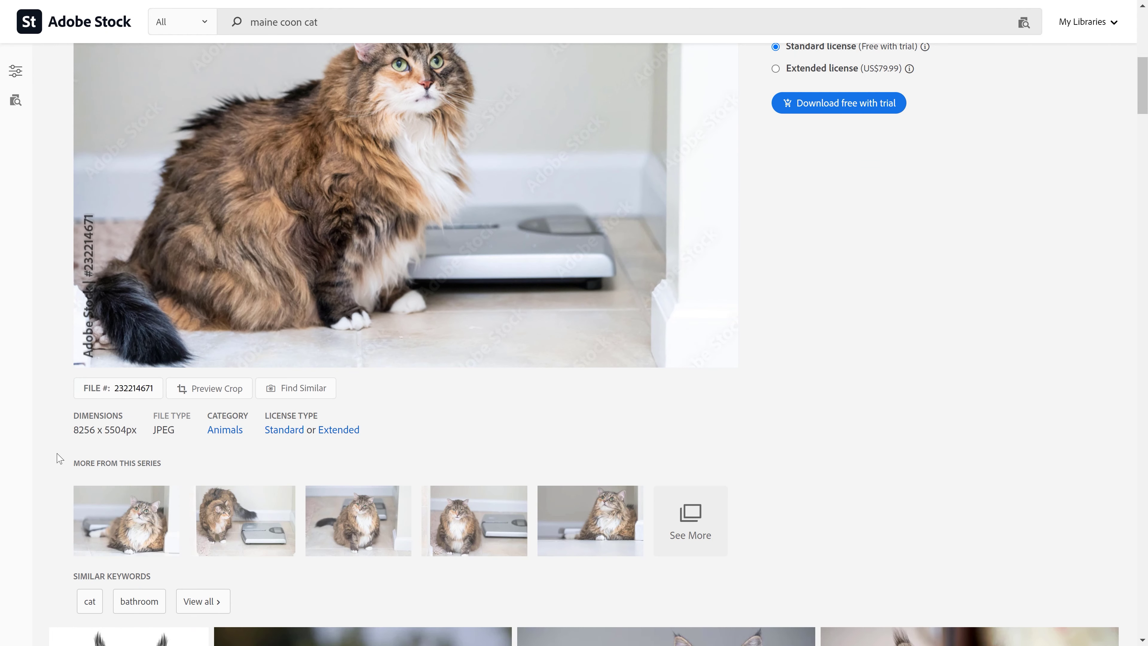
{"action": "left_click", "coordinate": [140, 389]}
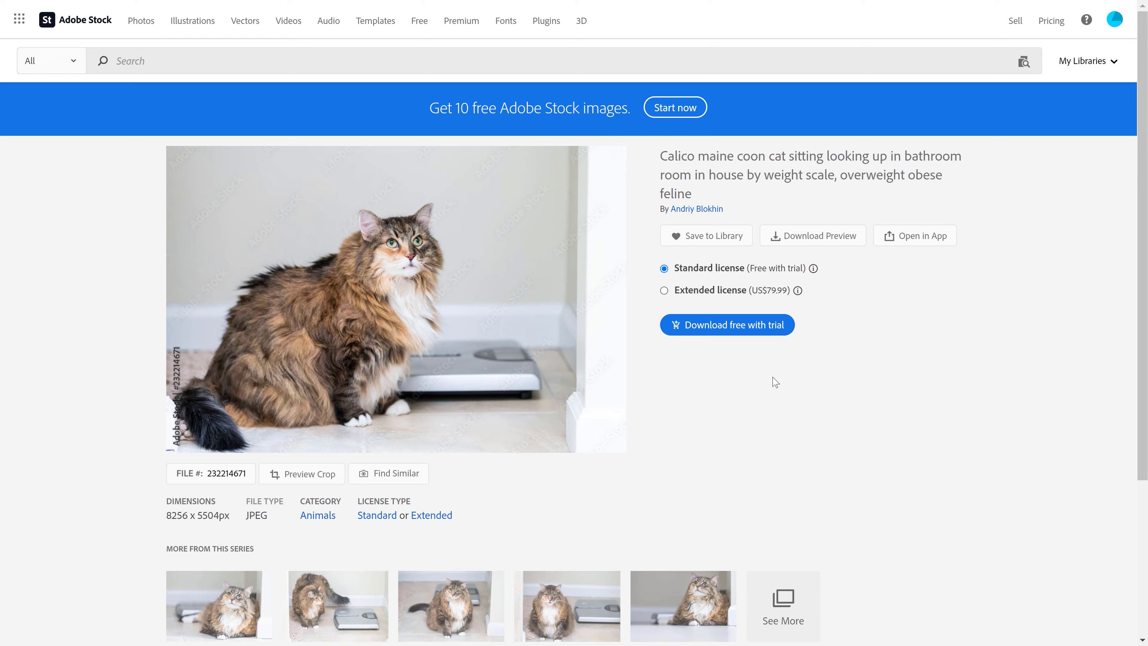
Step: Search 'cute cat' on Shutterstock
{"action": "type", "text": "ute"}
{"action": "type", "text": " cat"}
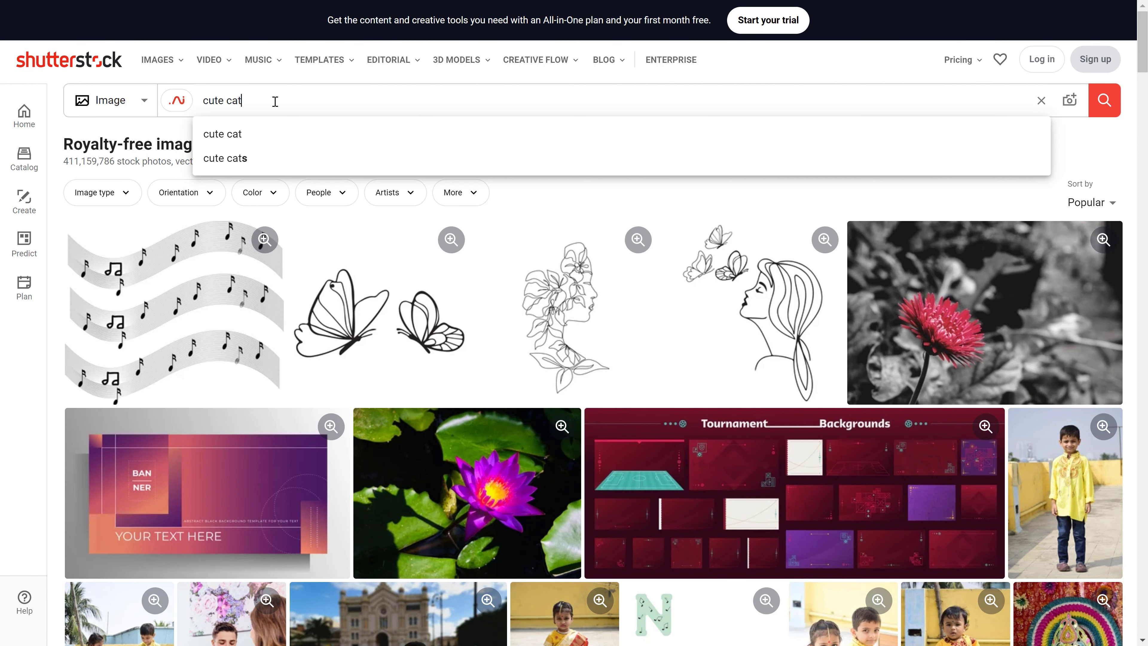
{"action": "key", "text": "Return"}
Step: Open the Keyword tool from Shutterstock's contributor tools
{"action": "left_click", "coordinate": [183, 105]}
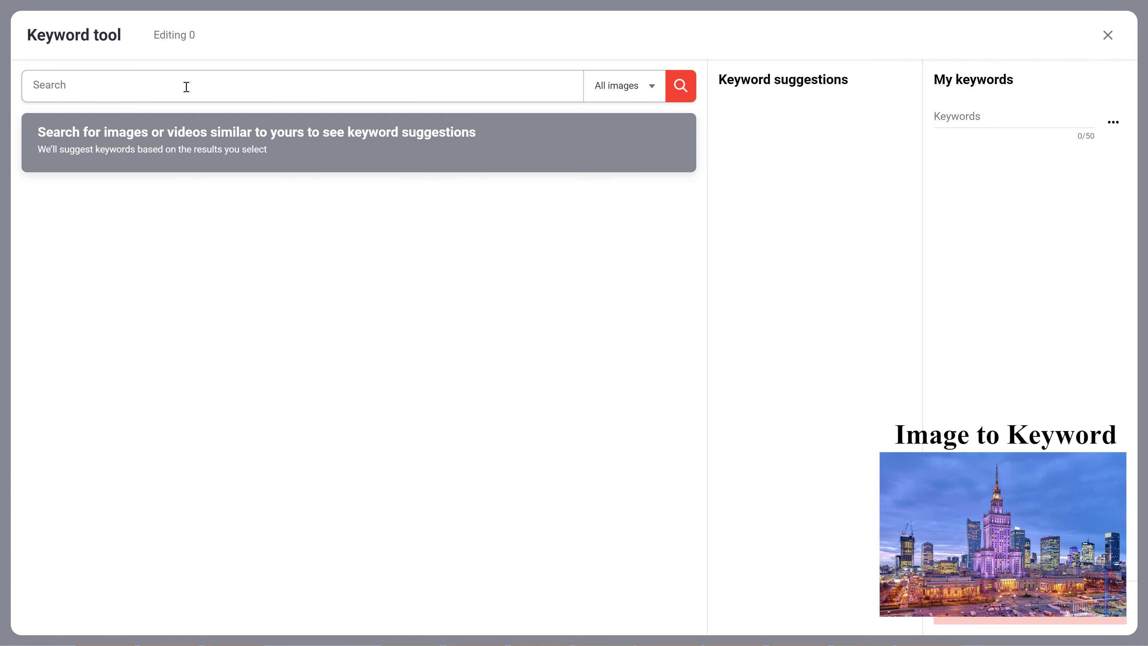
Step: Search 'warsaw night skyline' and select three results, including the Palace of Culture night image
{"action": "type", "text": "warsaw night"}
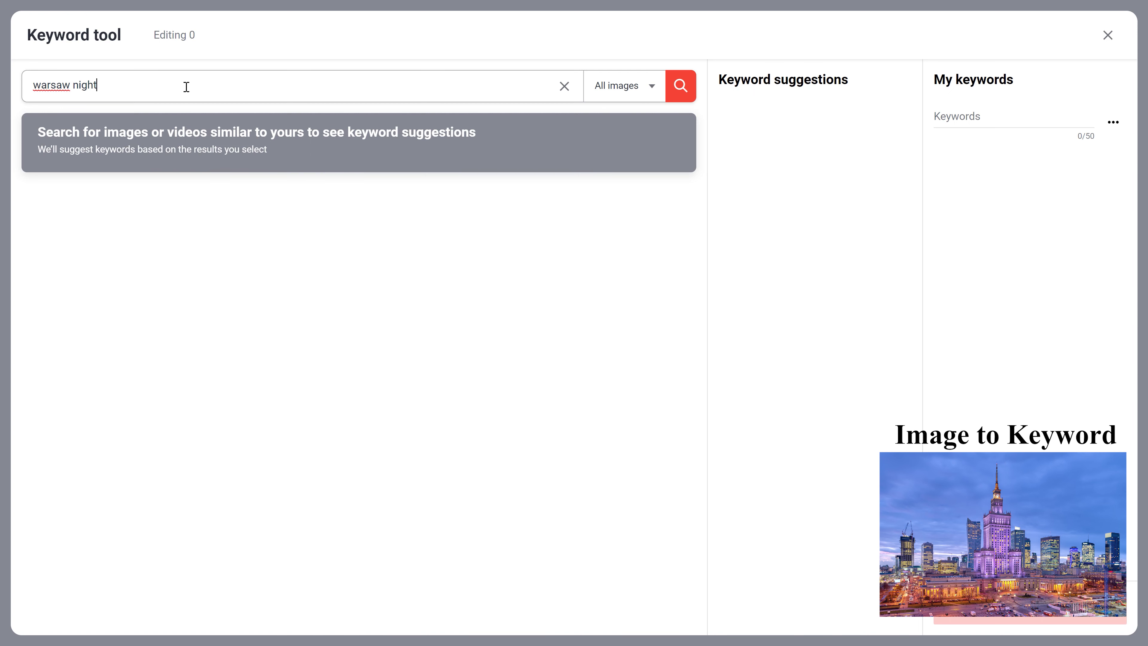
{"action": "type", "text": " skyline"}
{"action": "key", "text": "Return"}
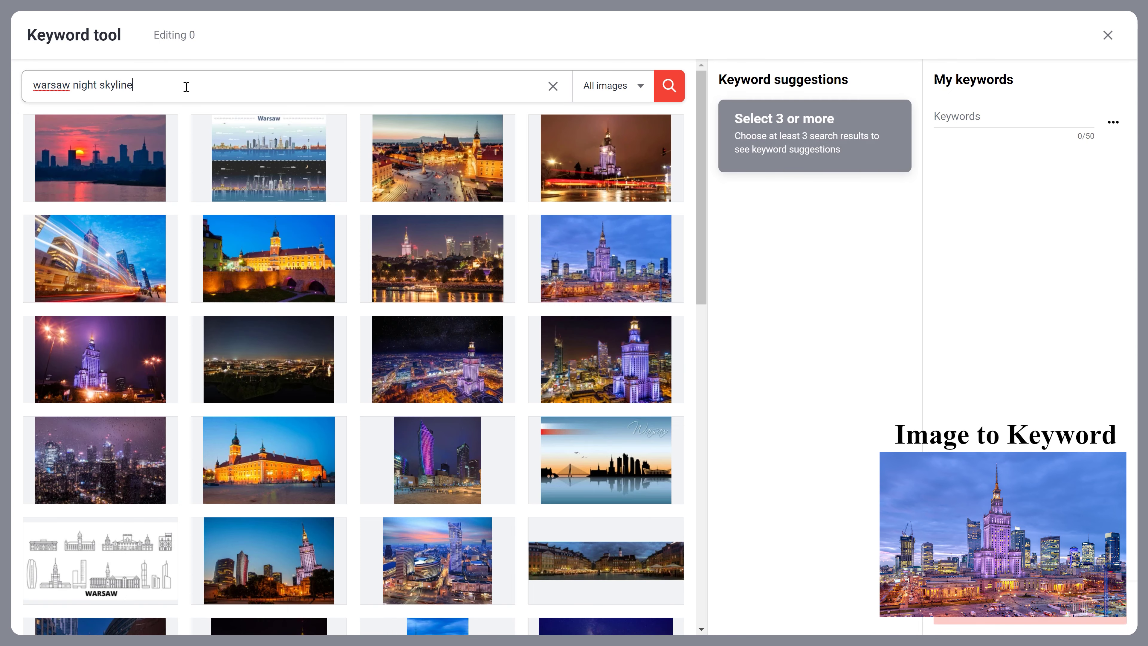
{"action": "left_click", "coordinate": [508, 374]}
{"action": "left_click", "coordinate": [606, 367]}
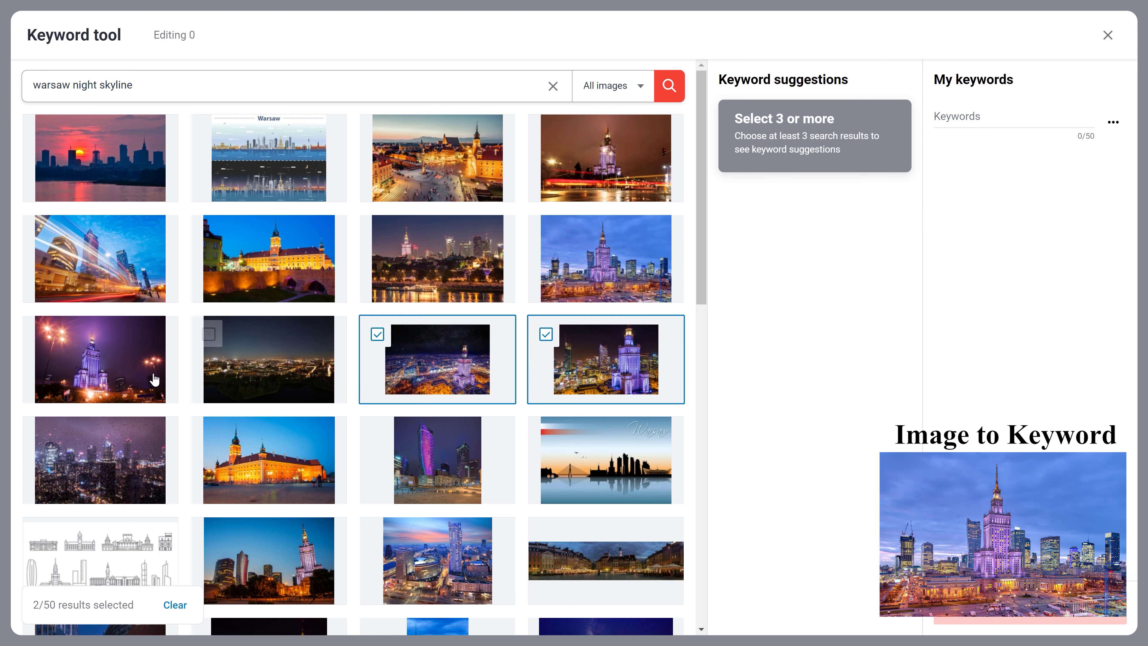
{"action": "left_click", "coordinate": [103, 371]}
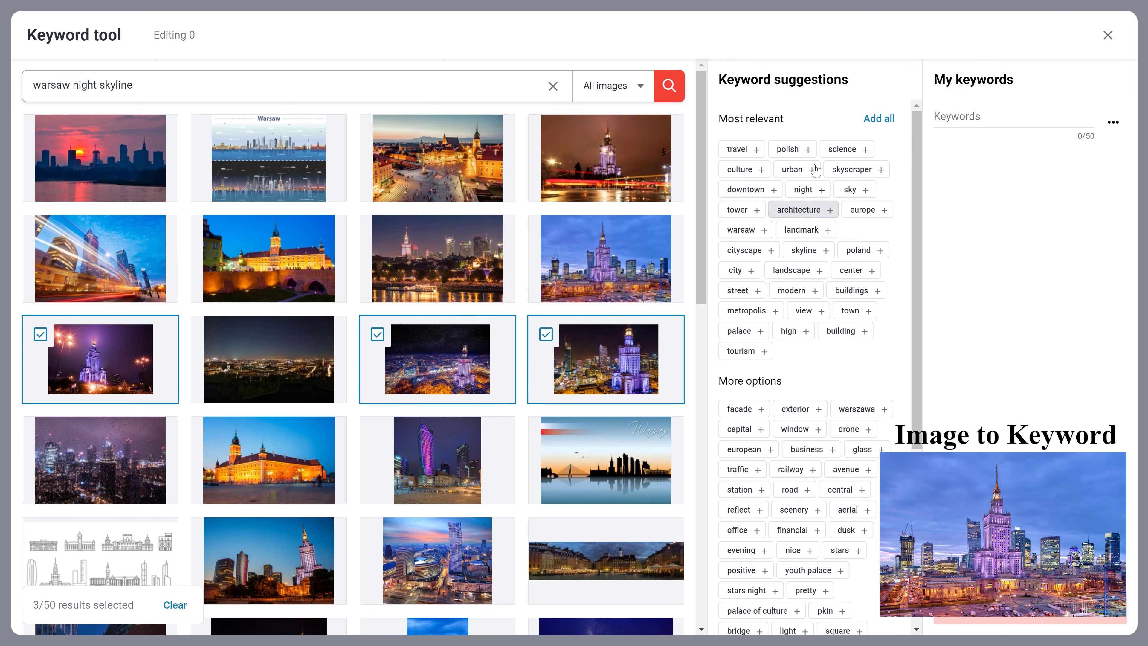
Step: Add all suggested keywords plus warszawa, exterior and palace of culture to My keywords
{"action": "left_click", "coordinate": [875, 123]}
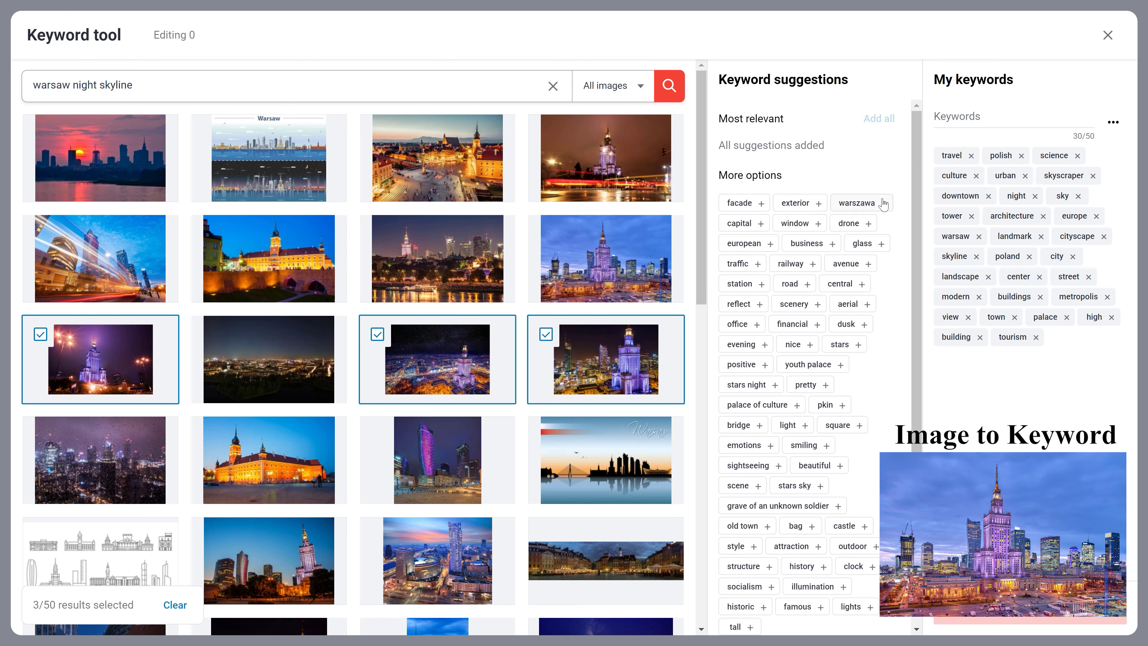
{"action": "left_click", "coordinate": [839, 203]}
{"action": "left_click", "coordinate": [817, 204]}
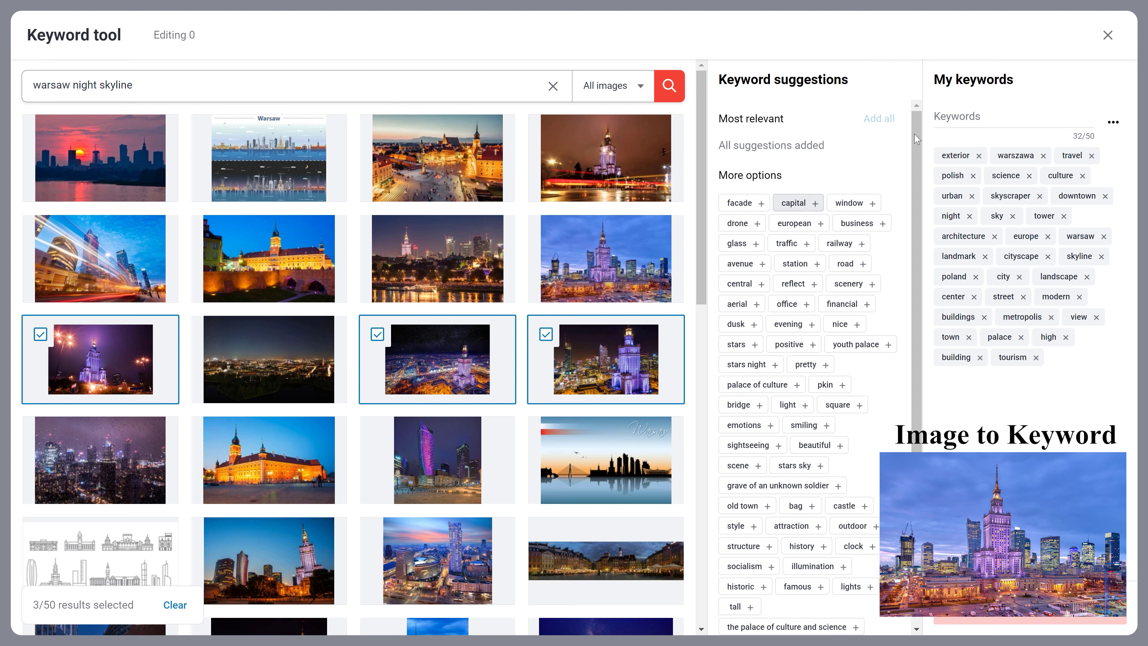
{"action": "left_click", "coordinate": [951, 121]}
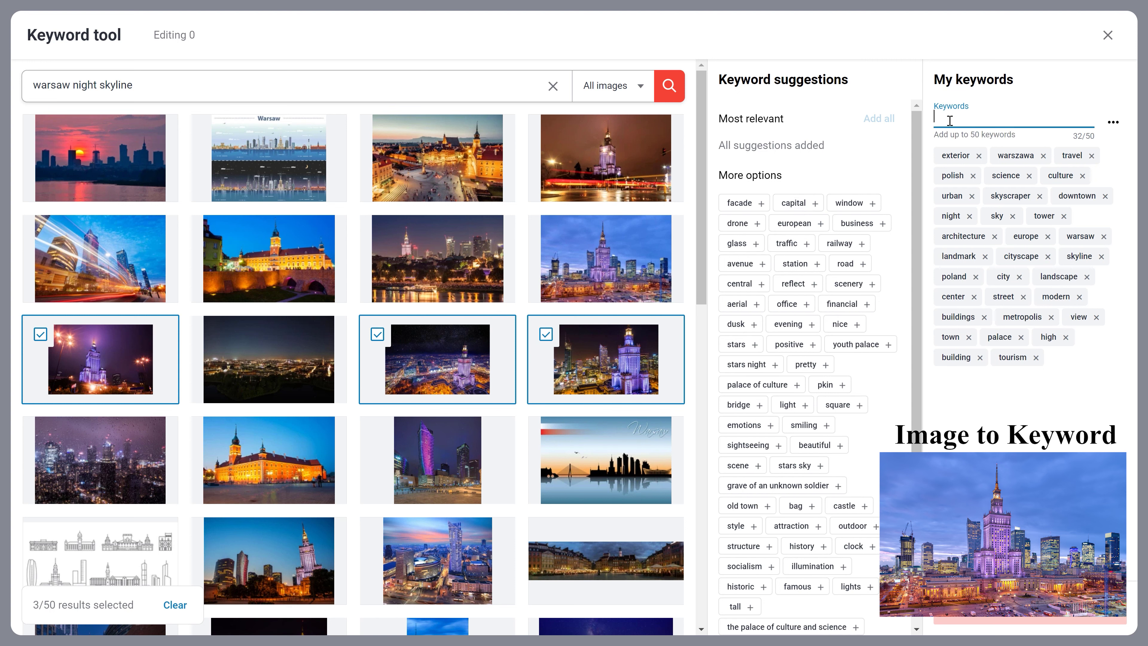
{"action": "left_click", "coordinate": [762, 388]}
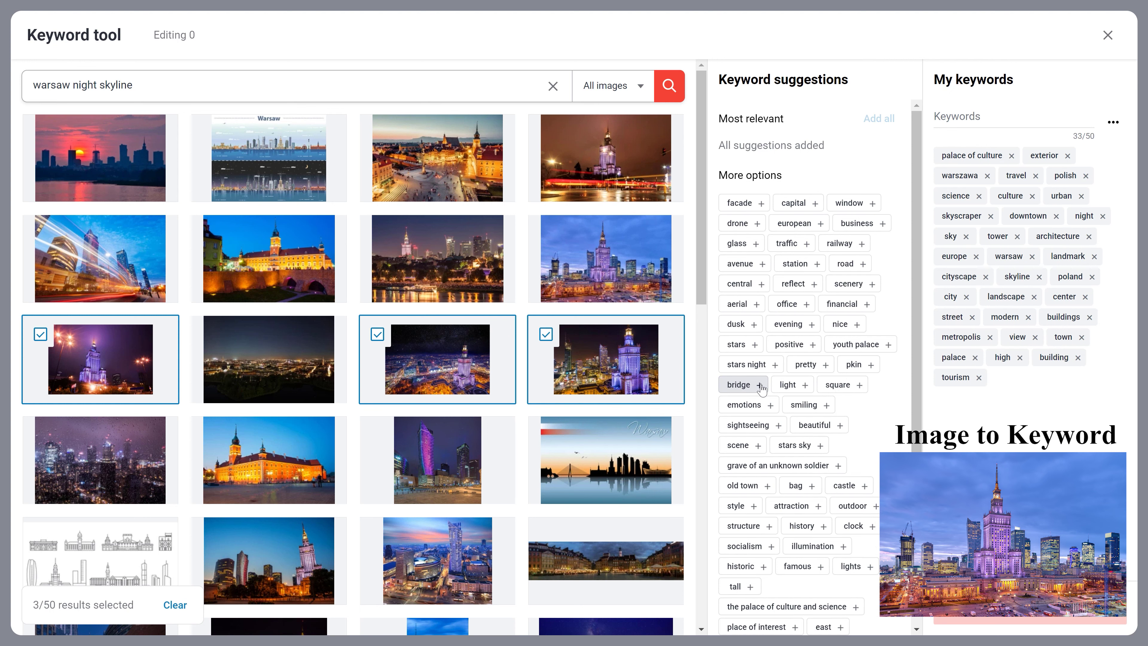